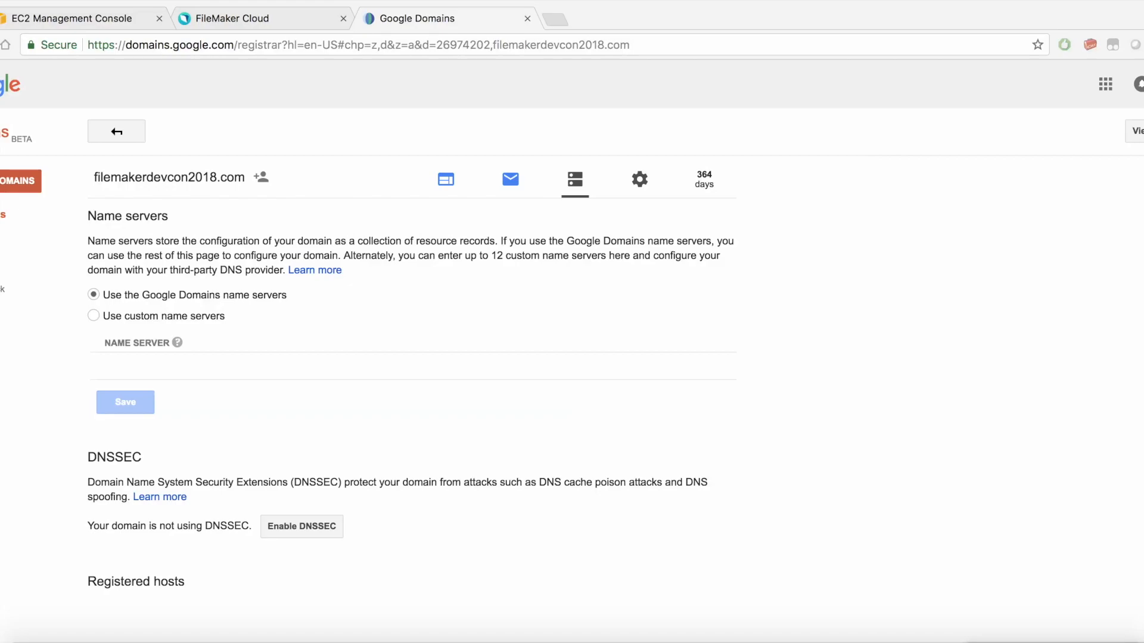
scroll(412, 377, "down", 1)
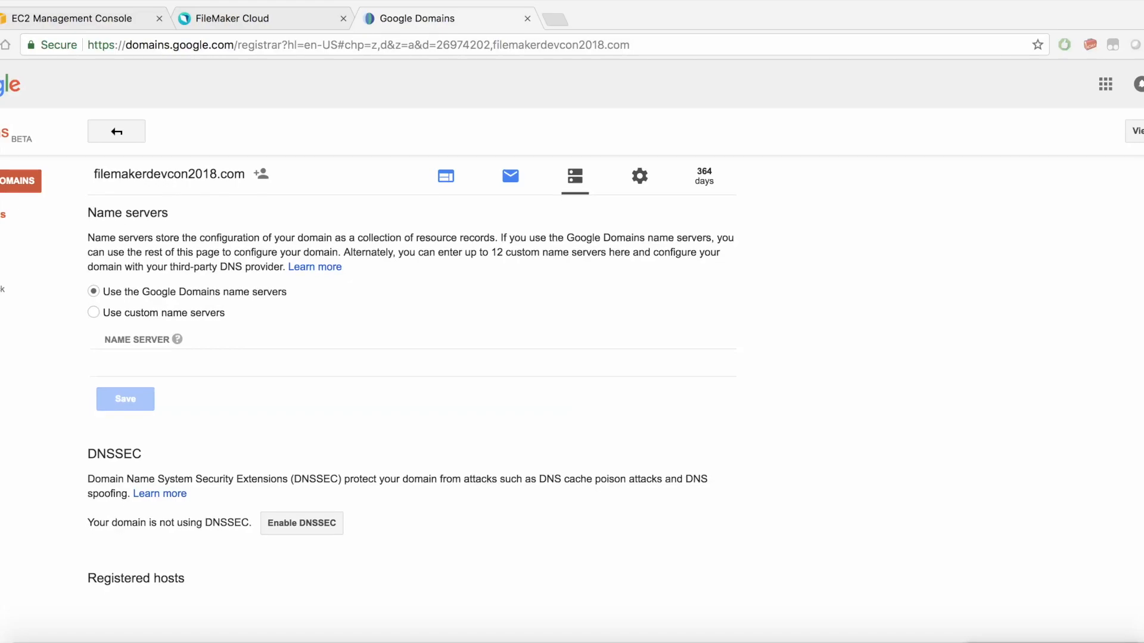
scroll(412, 377, "up", 1)
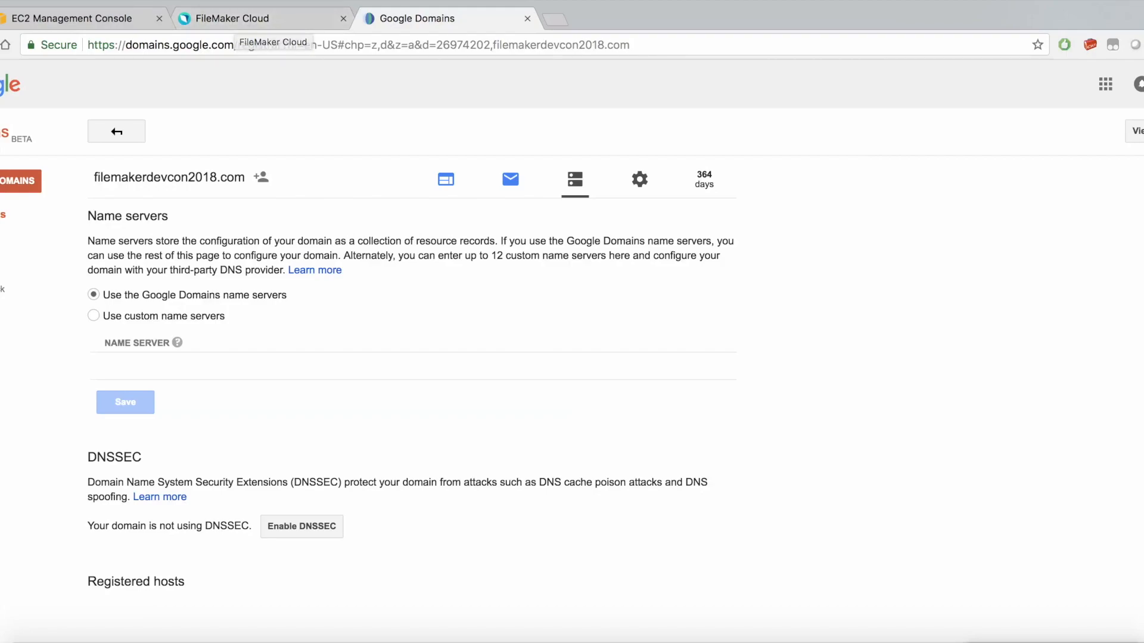
scroll(411, 358, "down", 5)
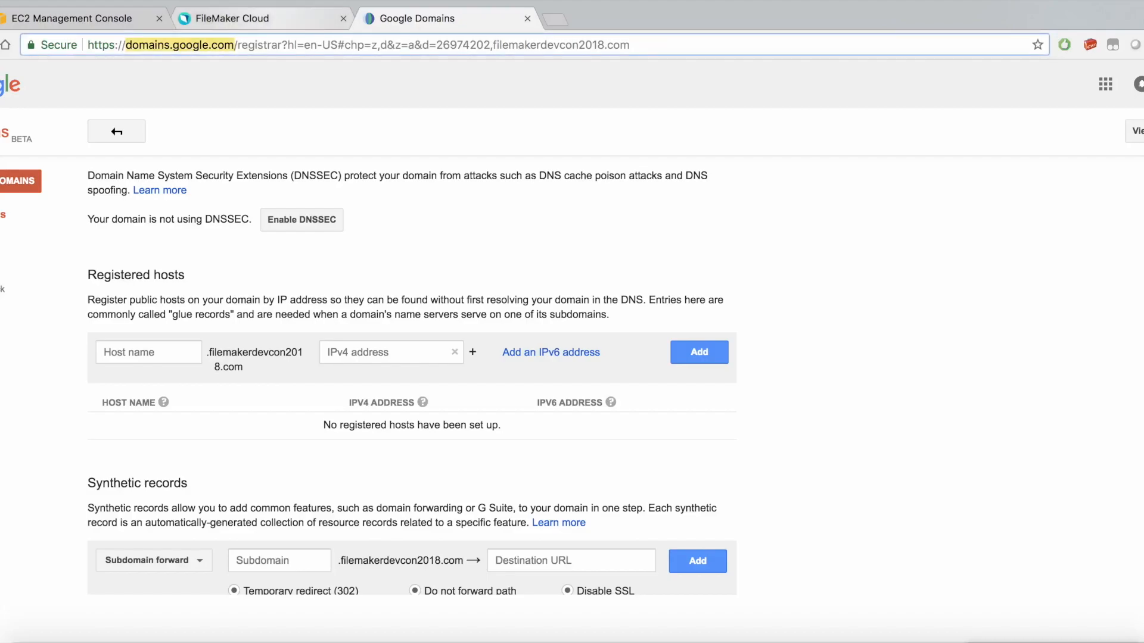
left_click(149, 352)
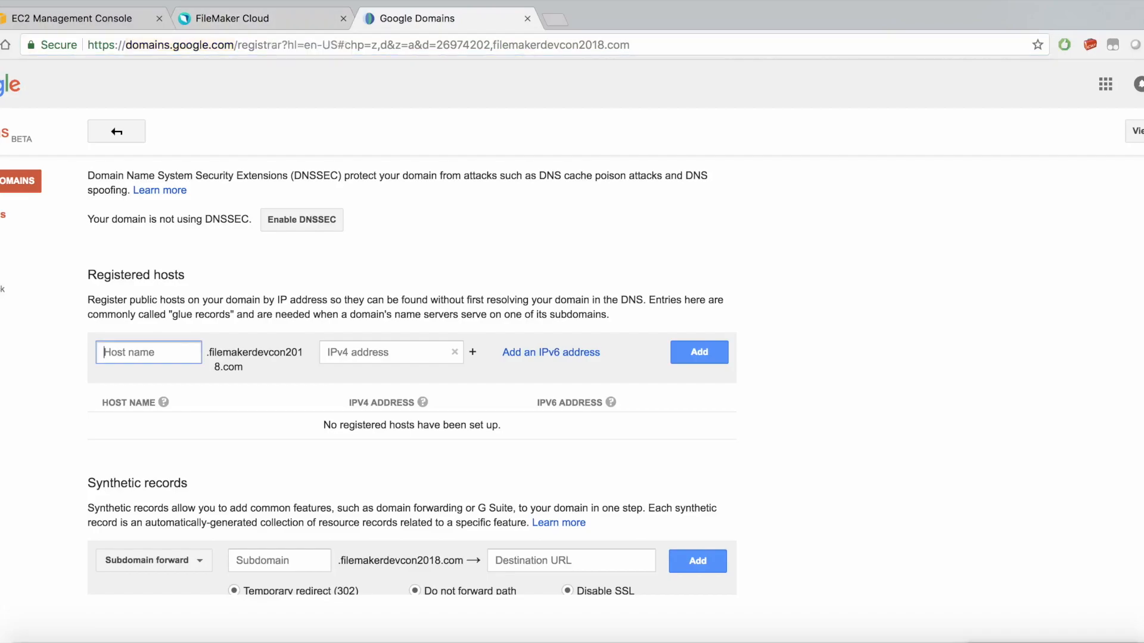
type("fmc")
scroll(411, 375, "down", 4)
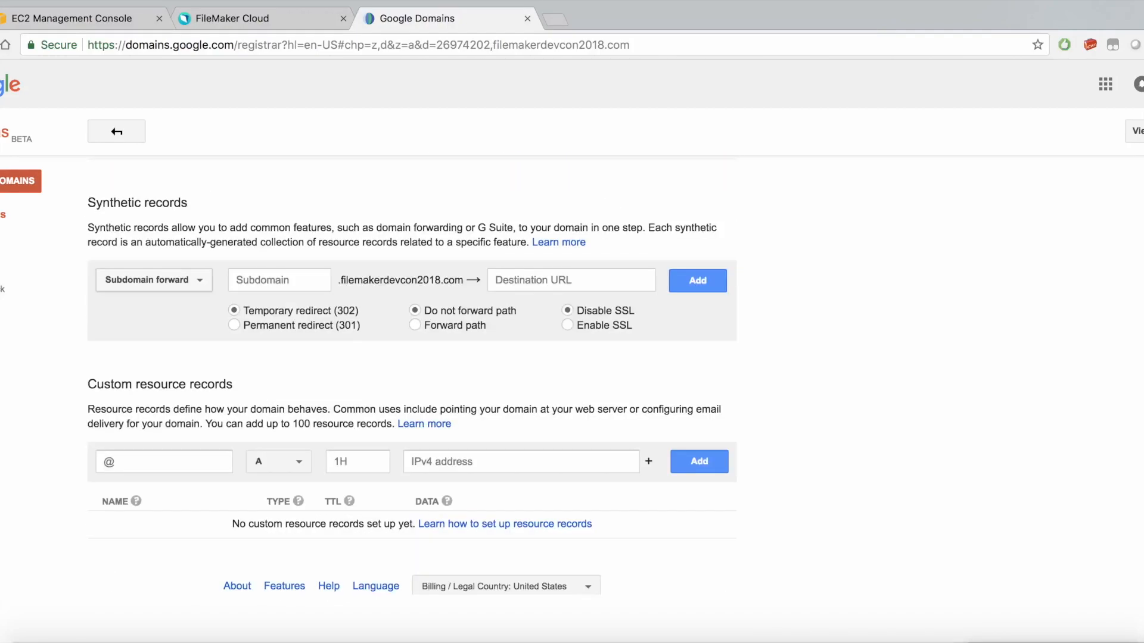
scroll(411, 375, "up", 5)
key("BackSpace")
key("BackSpace")
key("BackSpace")
- Start a custom resource record of type A with the name fmc for filemakerdevcon2018.com
scroll(411, 376, "down", 2)
scroll(411, 376, "down", 5)
left_click(164, 442)
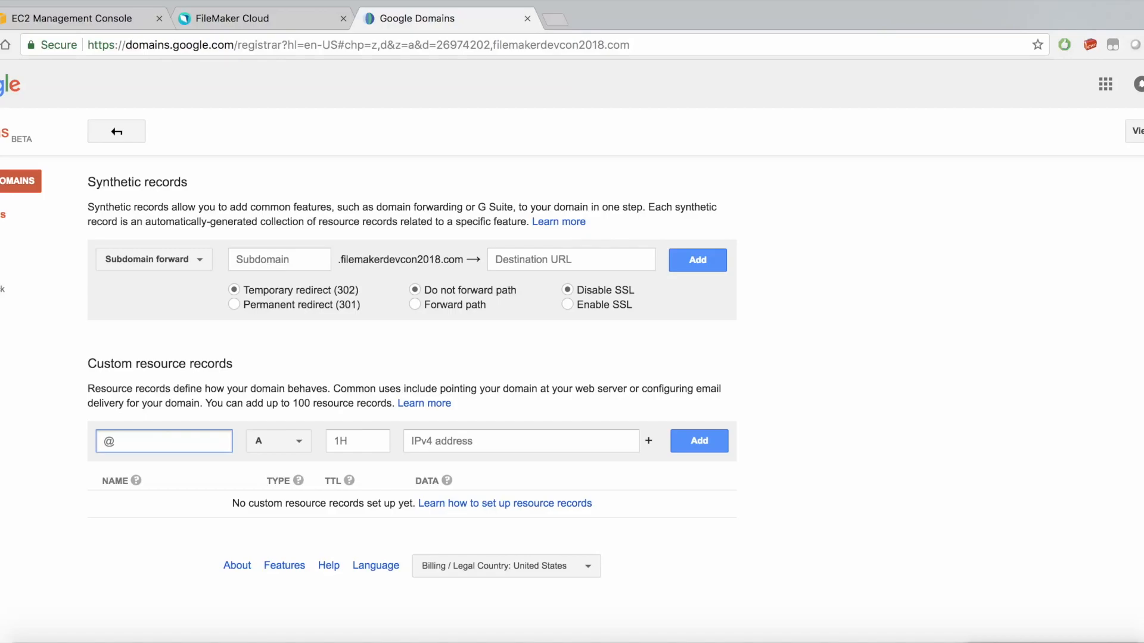
left_click(279, 441)
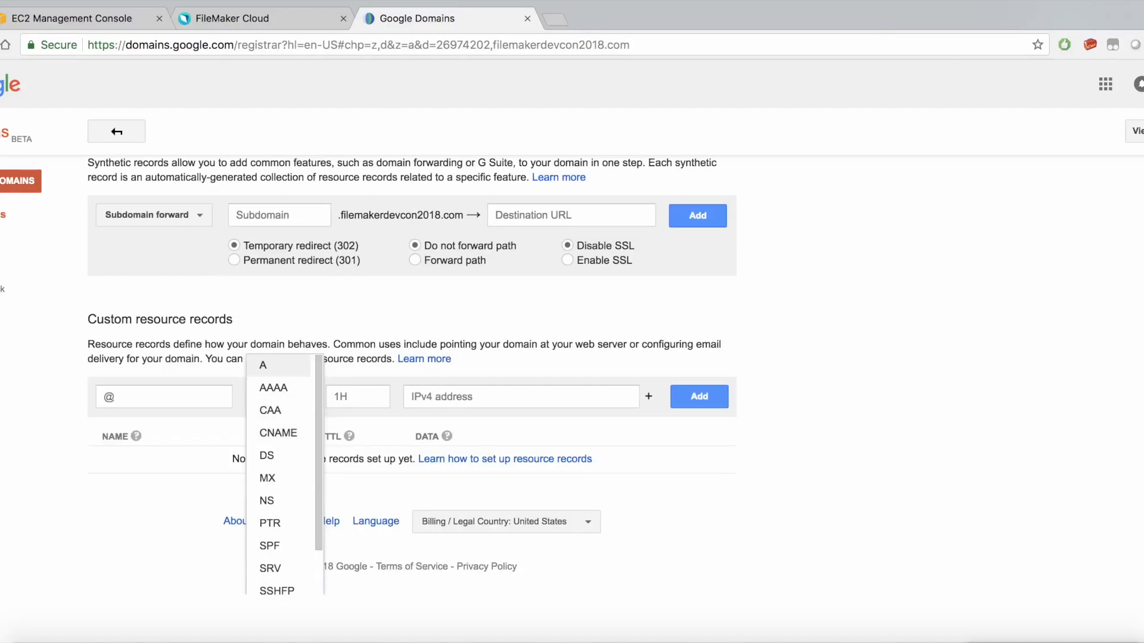
left_click(268, 365)
left_click(164, 397)
type("fm,c")
key("BackSpace")
key("BackSpace")
type("c")
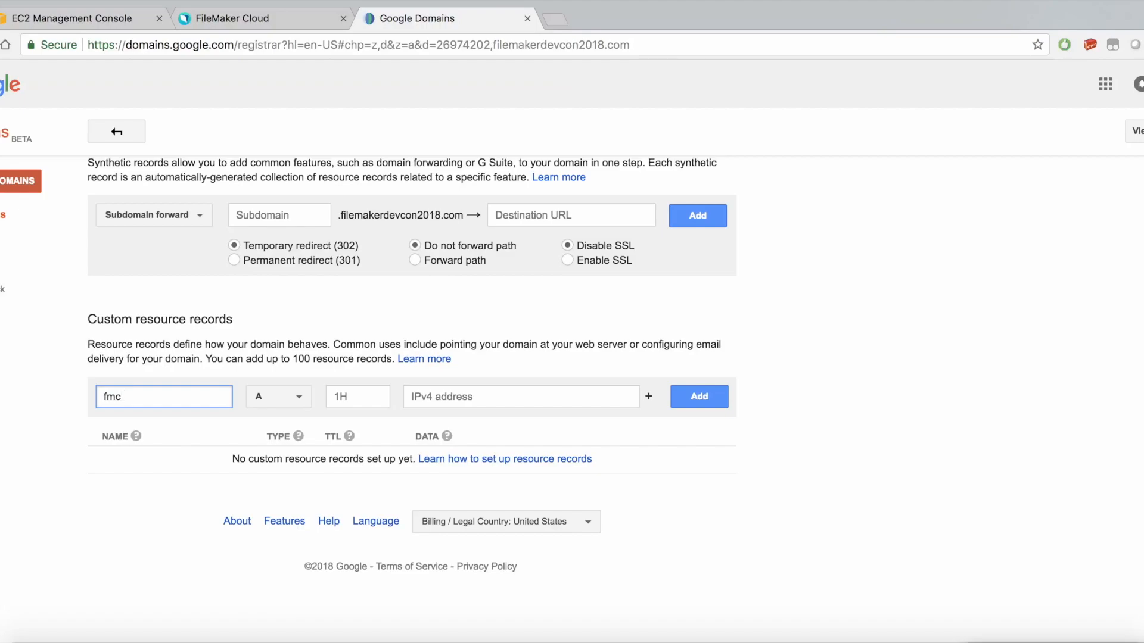
- Read the help explanation of the TTL setting for the custom resource record
left_click(357, 396)
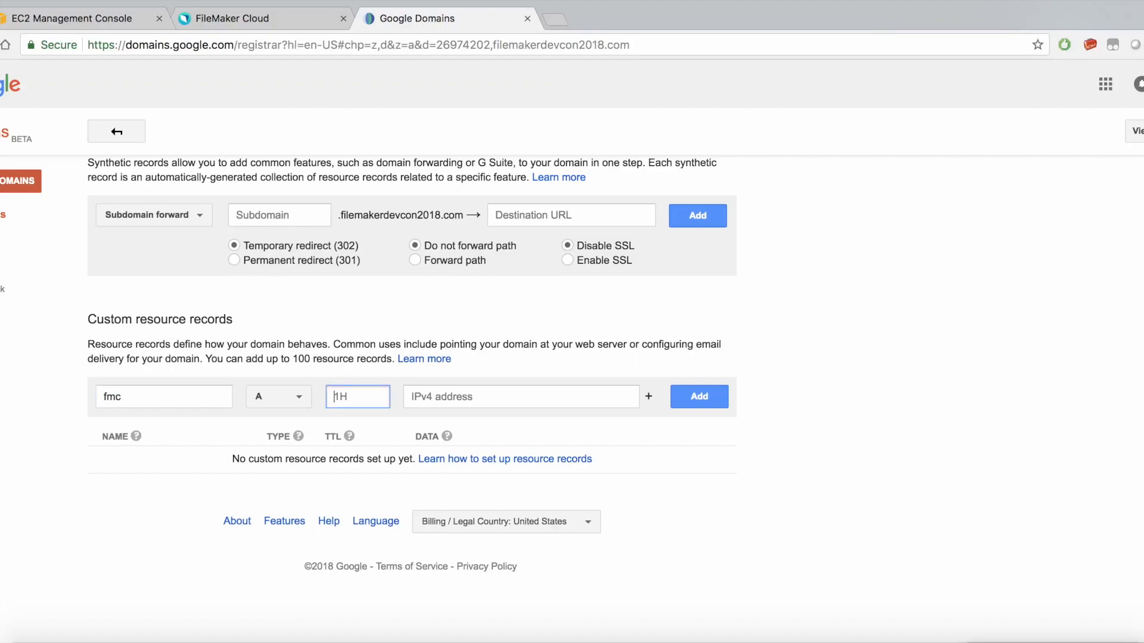
left_click(349, 436)
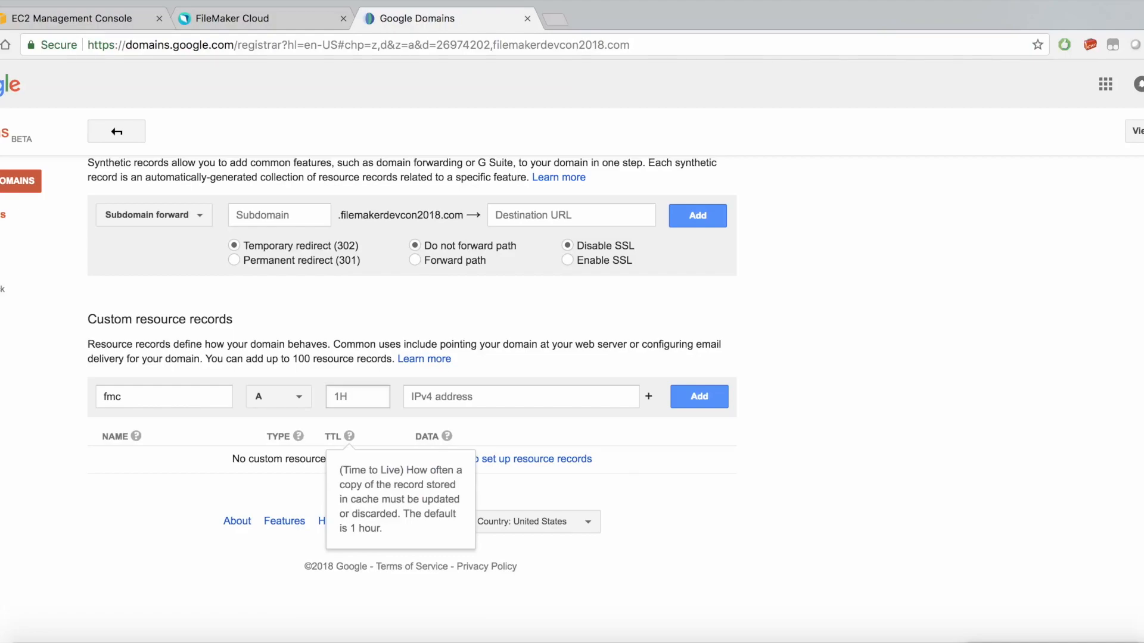
left_click(358, 396)
- Set the fmc record's IPv4 address to the server IP from the FileMaker Cloud console, 54.164.40.59, and add the record
left_click(520, 397)
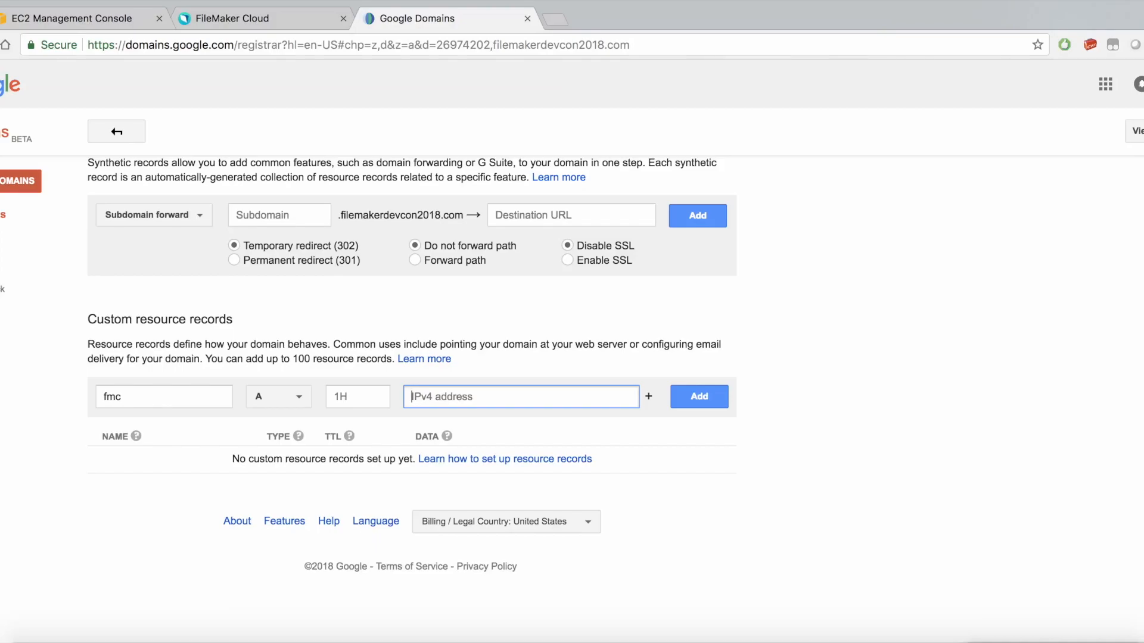
left_click(232, 18)
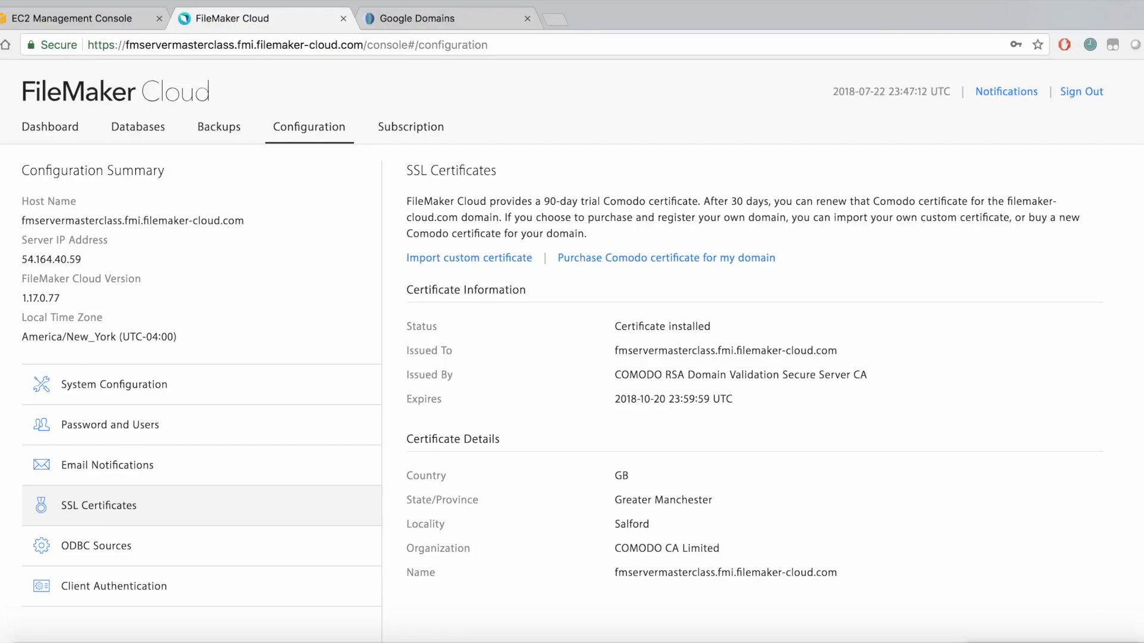
left_click(441, 18)
type("54.")
type("1641")
type(".")
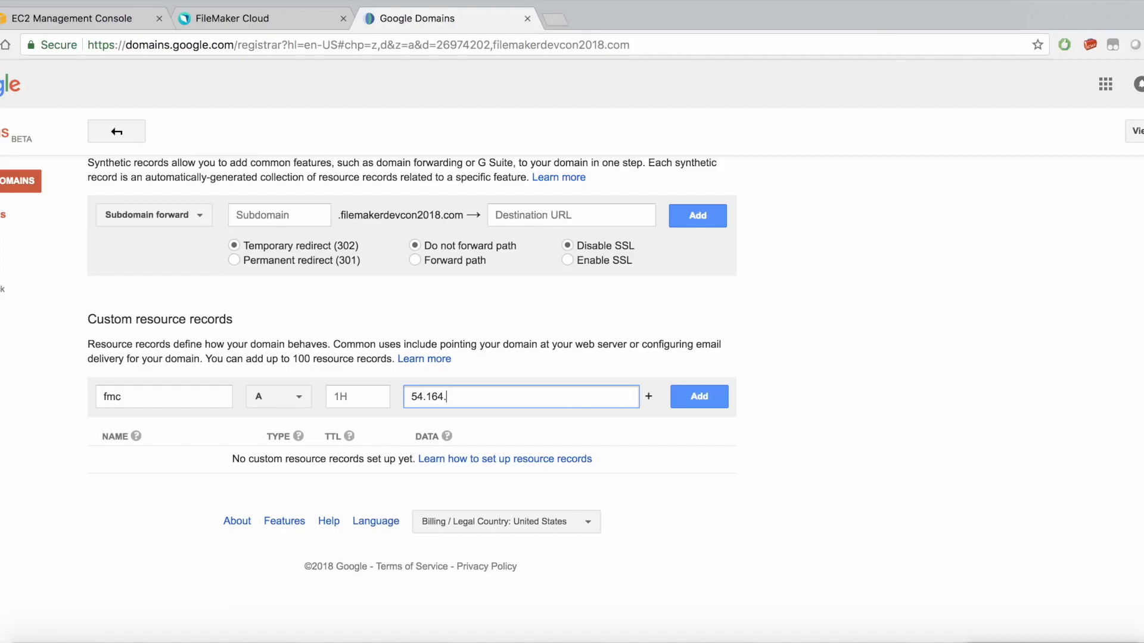
left_click(257, 19)
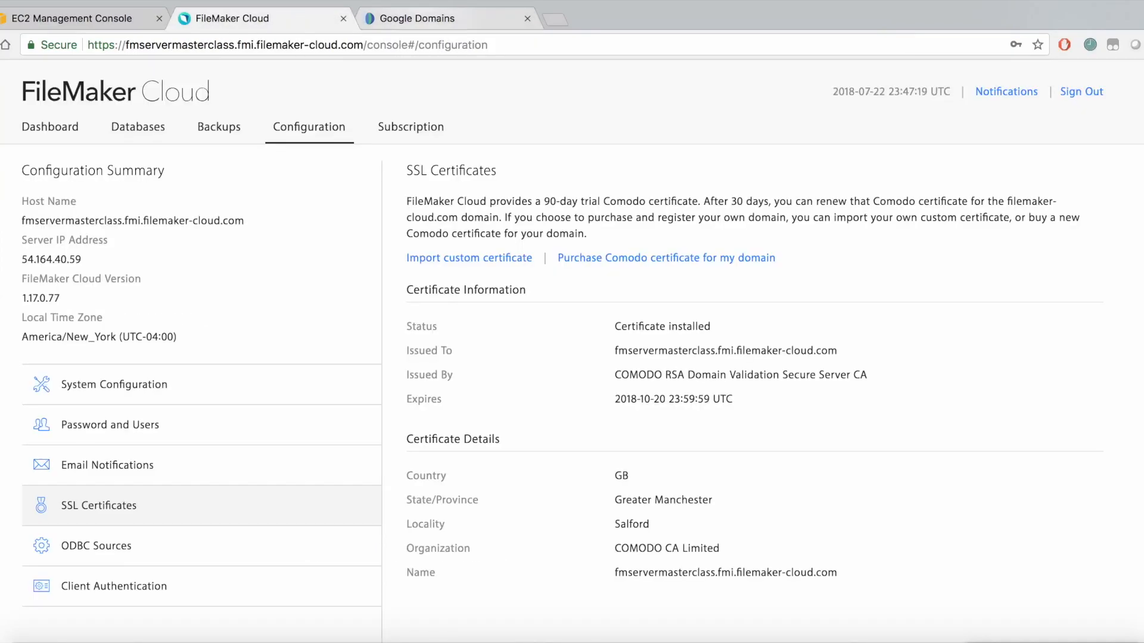
key("ctrl+Tab")
type("40.59")
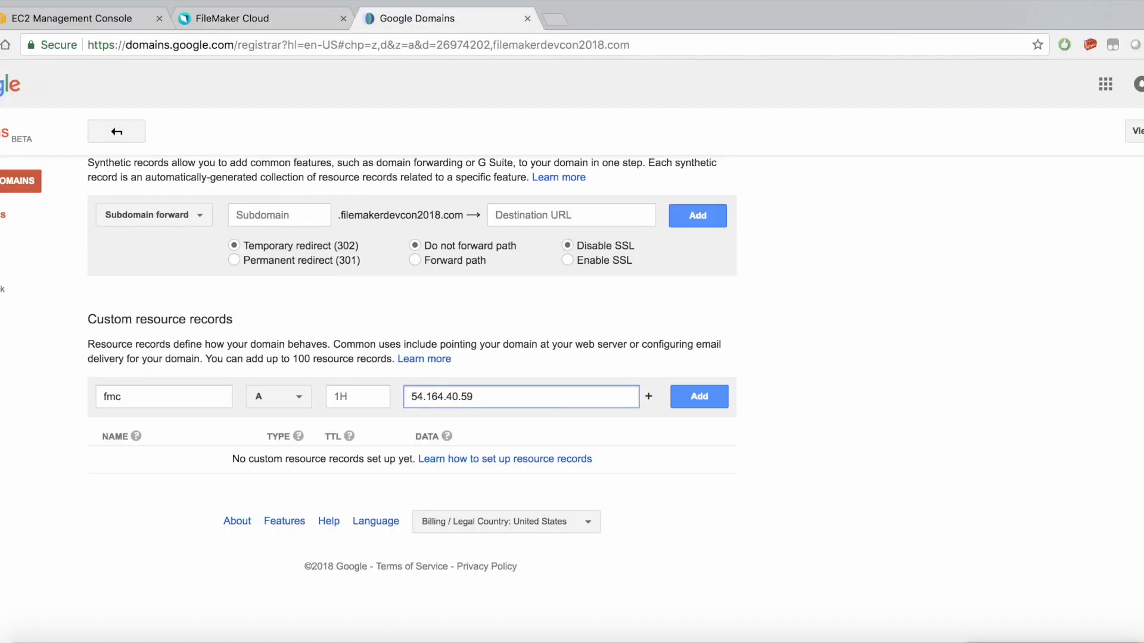
key("Return")
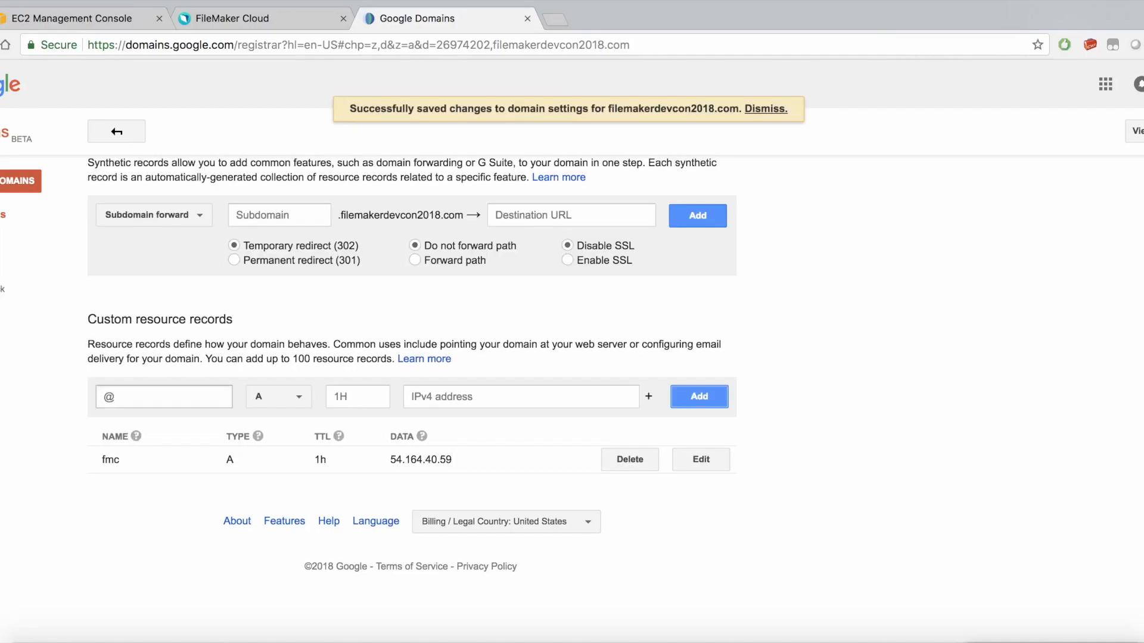
- Add an A record named fms pointing to 54.81.13.214, the public IP of the selected instance in the EC2 Management Console
key("ctrl+Tab")
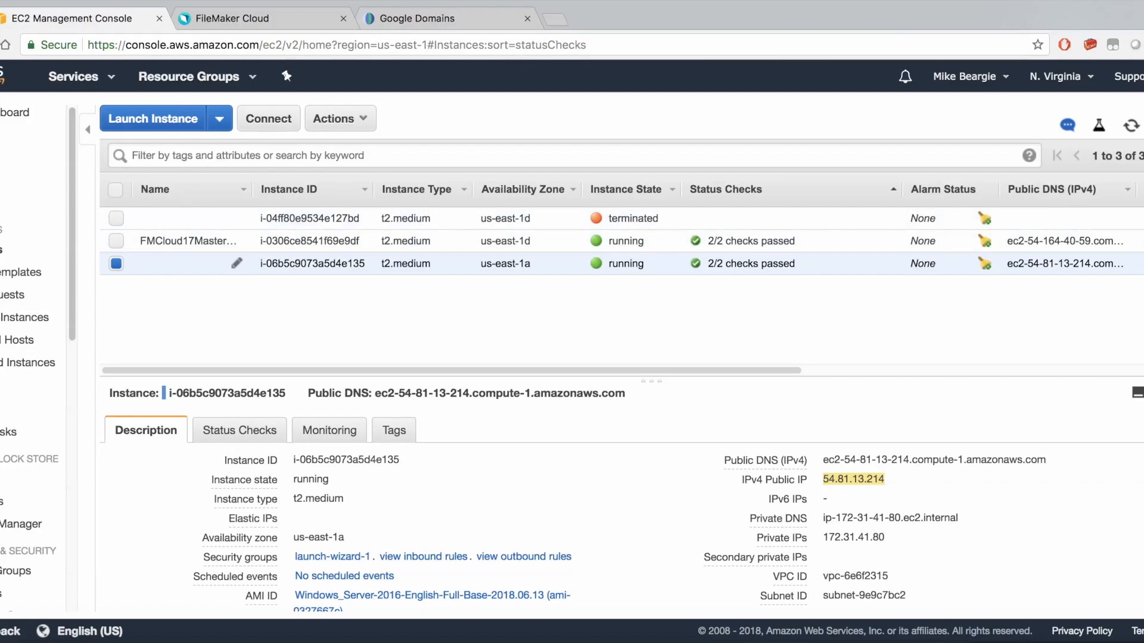
mouse_move(853, 480)
key("ctrl+shift+Tab")
left_click(521, 397)
key("super+v")
left_click(164, 396)
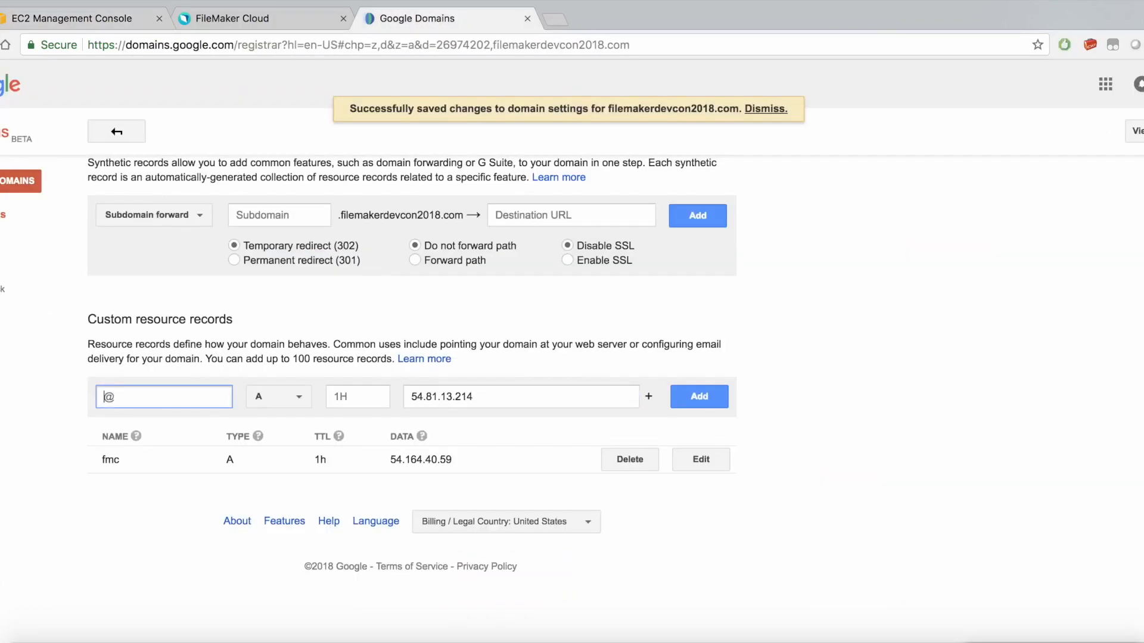
type("fms")
left_click(699, 396)
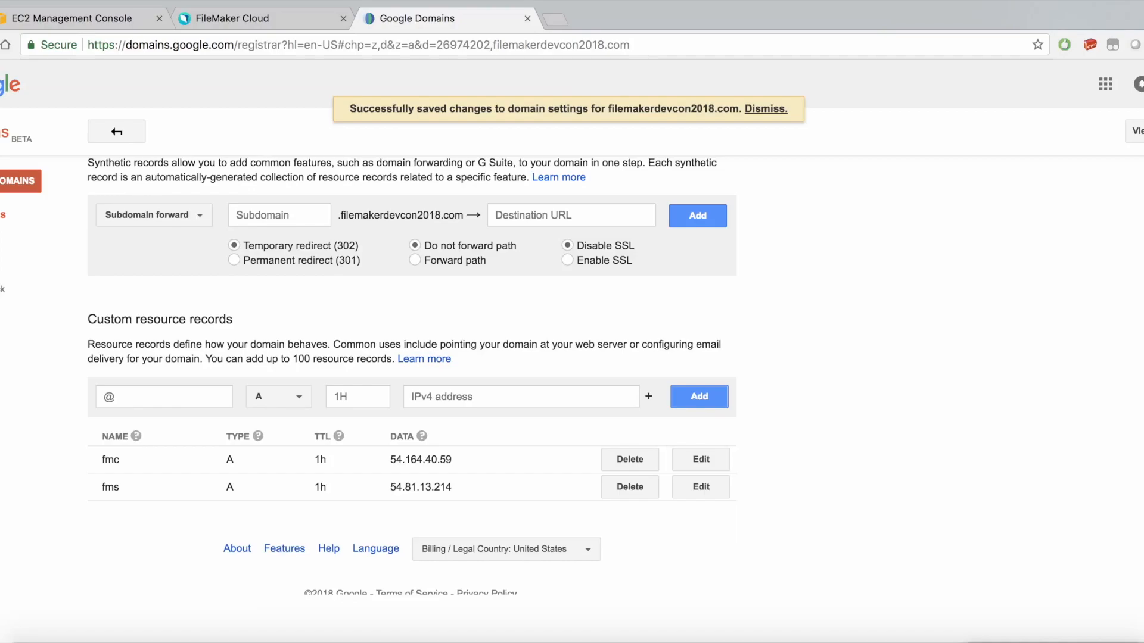
double_click(110, 487)
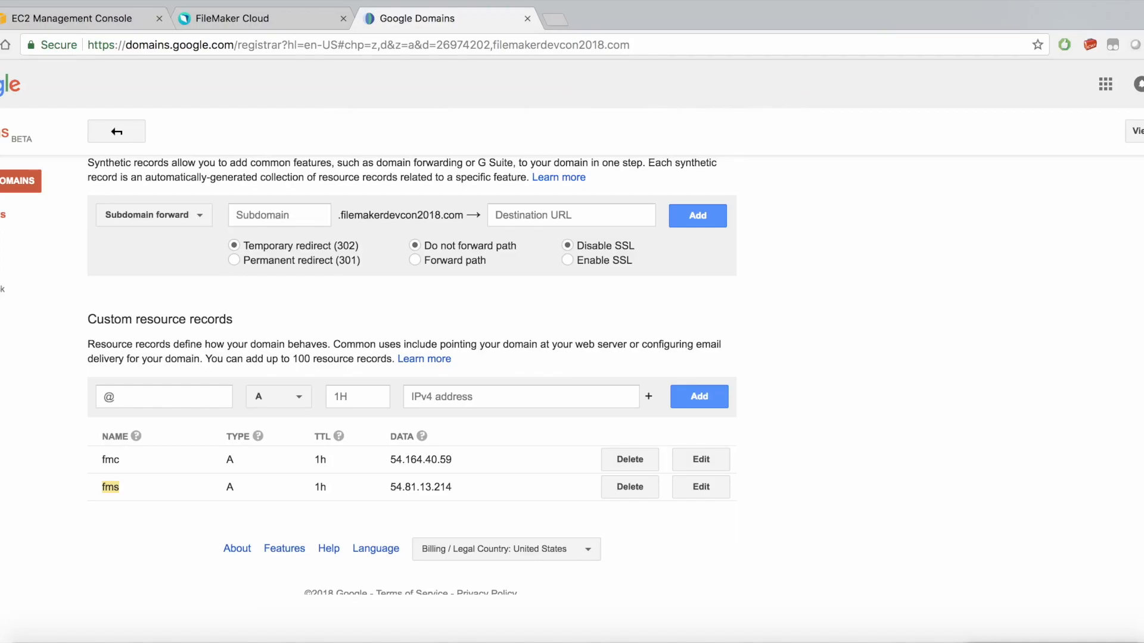
scroll(412, 368, "up", 1)
scroll(412, 368, "up", 3)
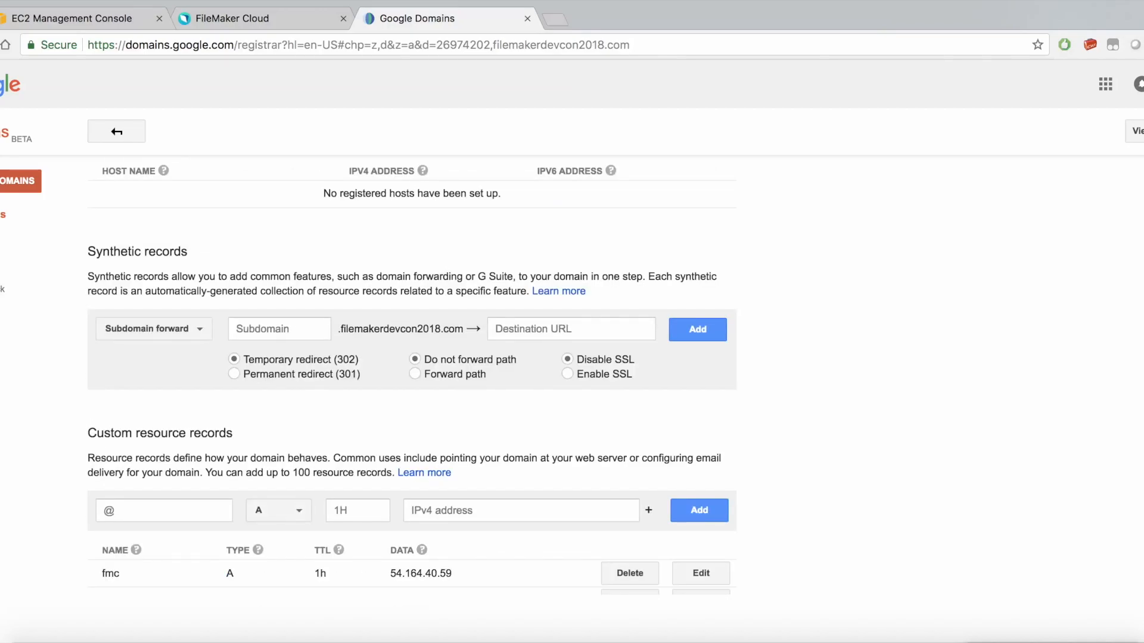
scroll(411, 368, "down", 4)
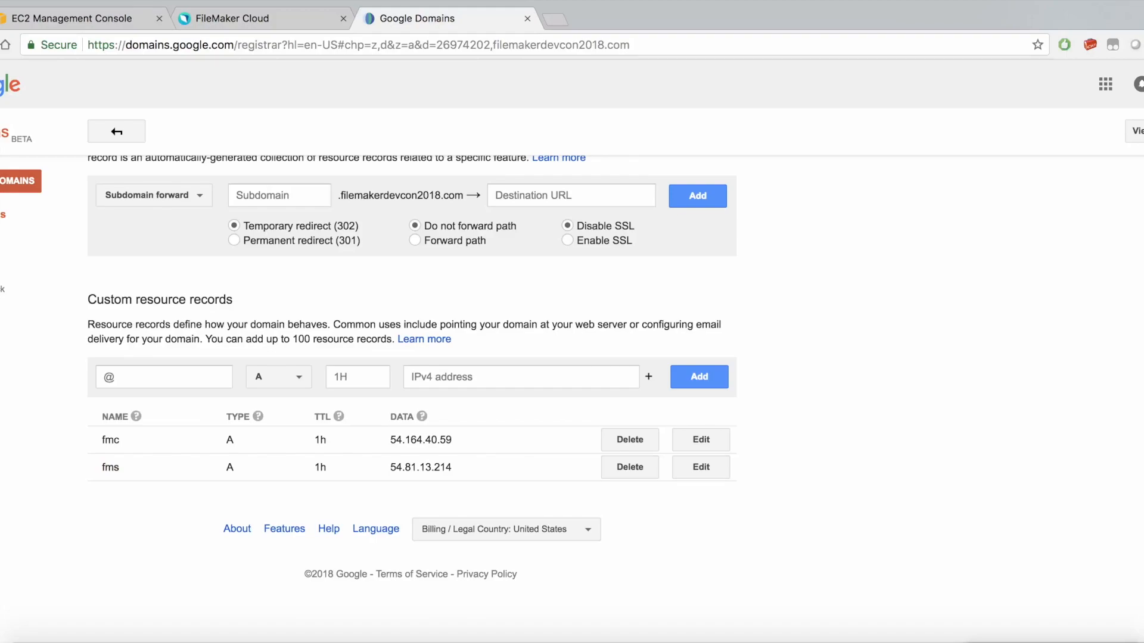